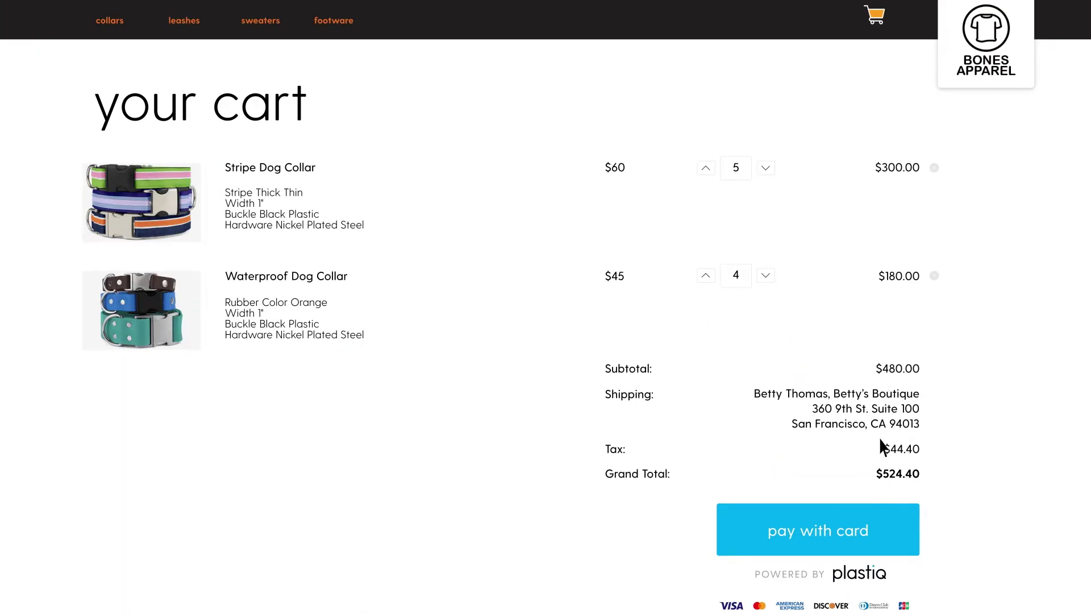
Step: Pay $539.35 by card with the prefilled email, payer, card and billing details
click(893, 527)
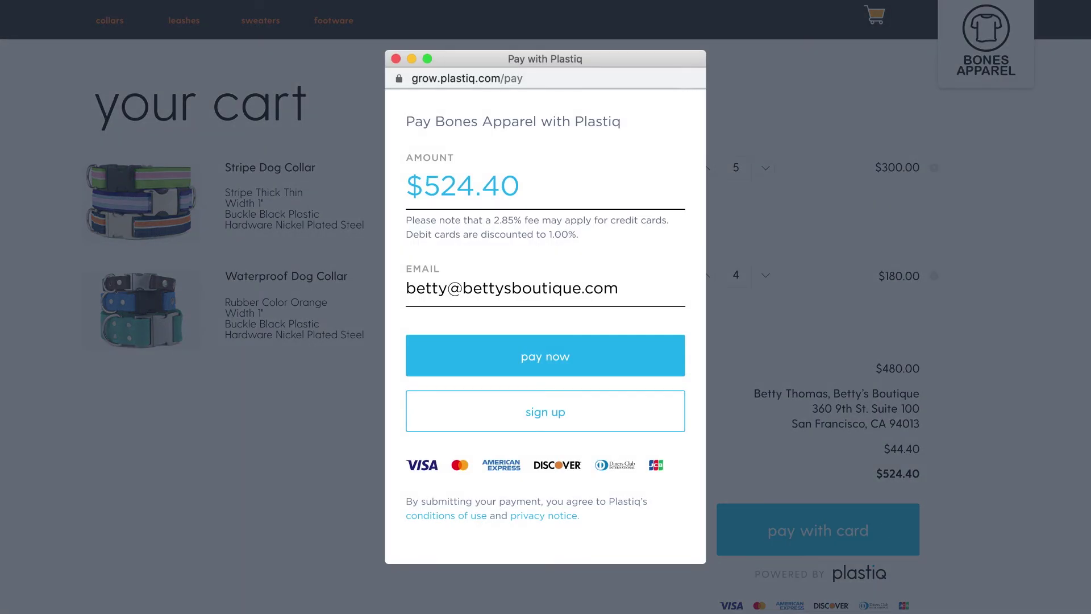
click(616, 357)
scroll(612, 219, down, 3)
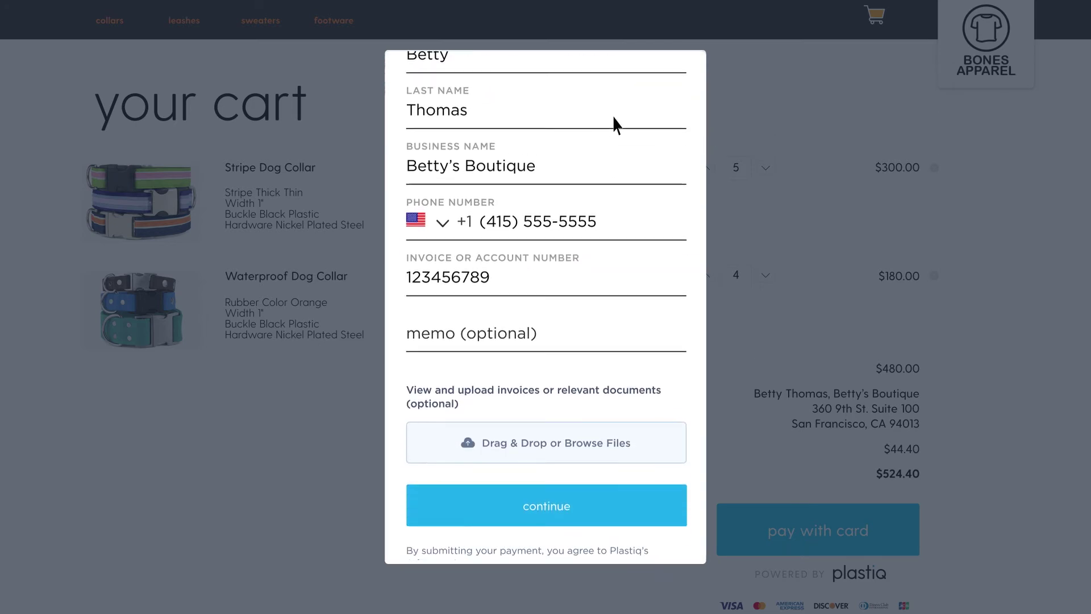
click(636, 495)
scroll(634, 219, down, 4)
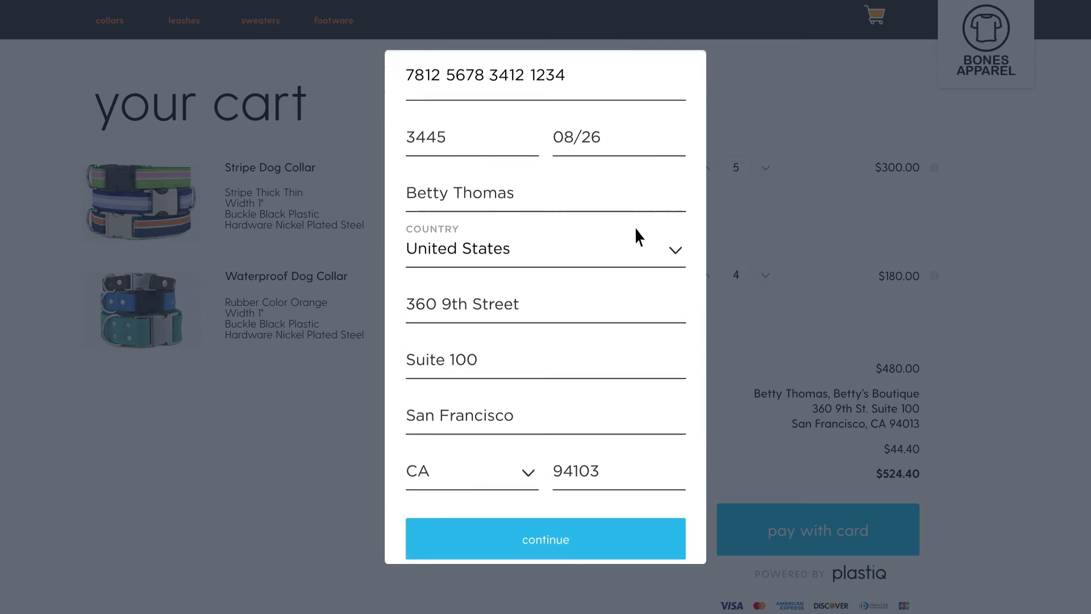
click(656, 495)
scroll(551, 380, down, 5)
click(558, 492)
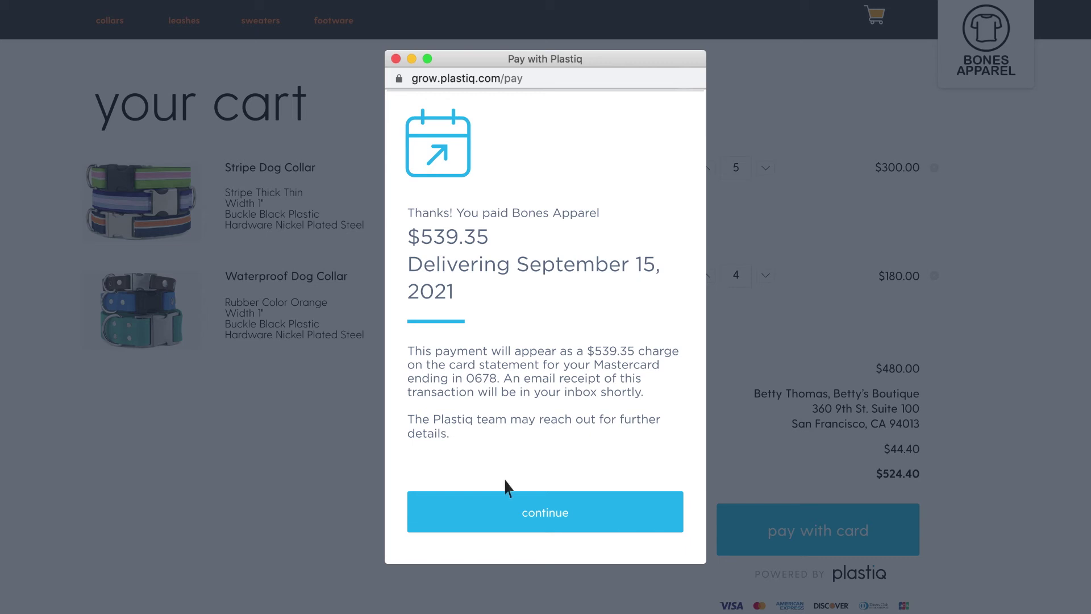
click(539, 505)
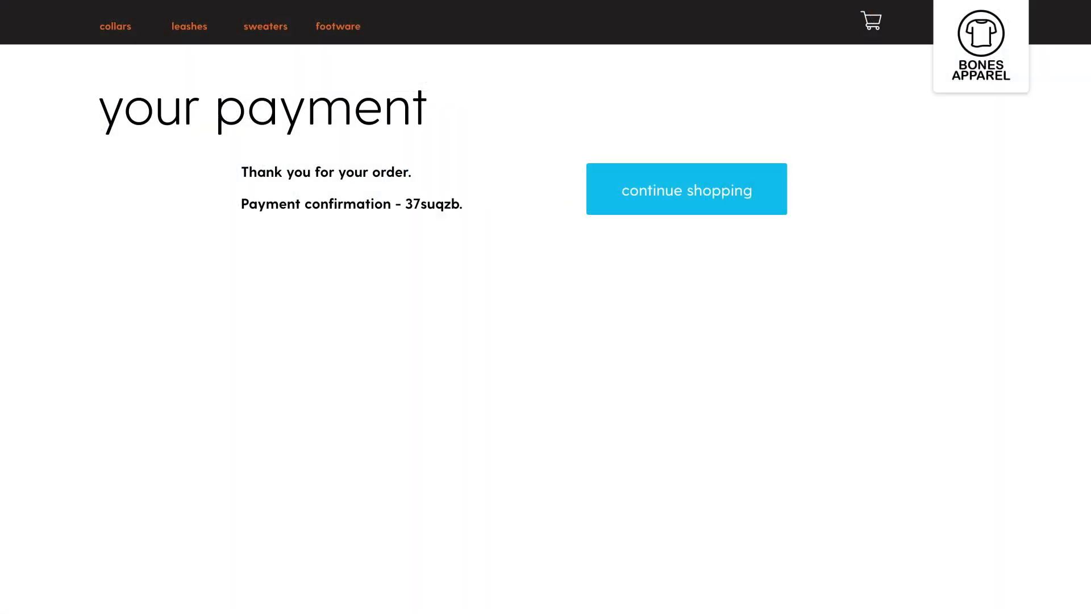